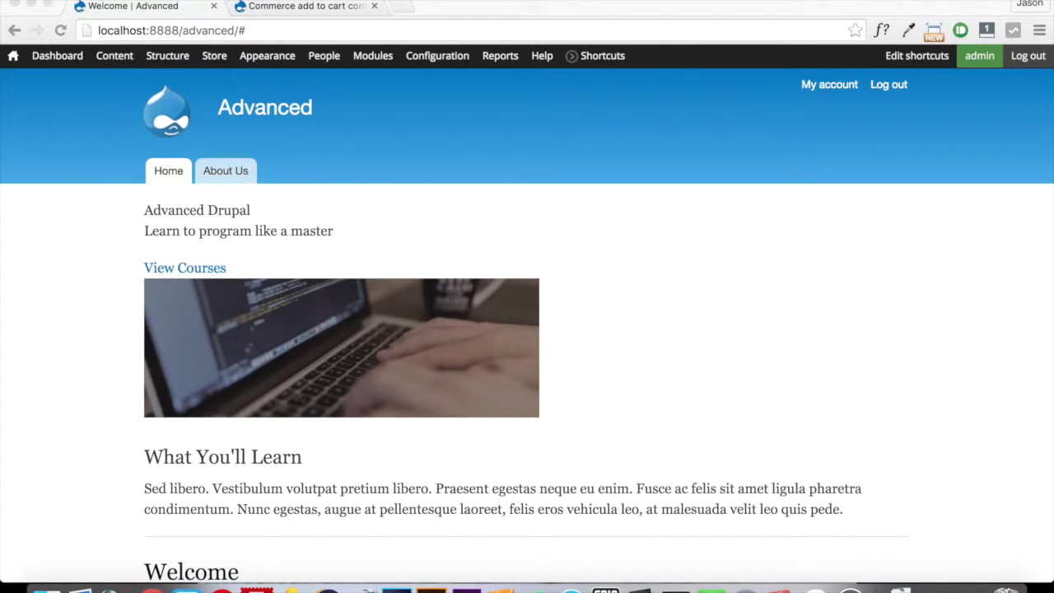
Step: Scroll through the Commerce add to cart confirmation page on drupal.org, then close that tab
click(308, 9)
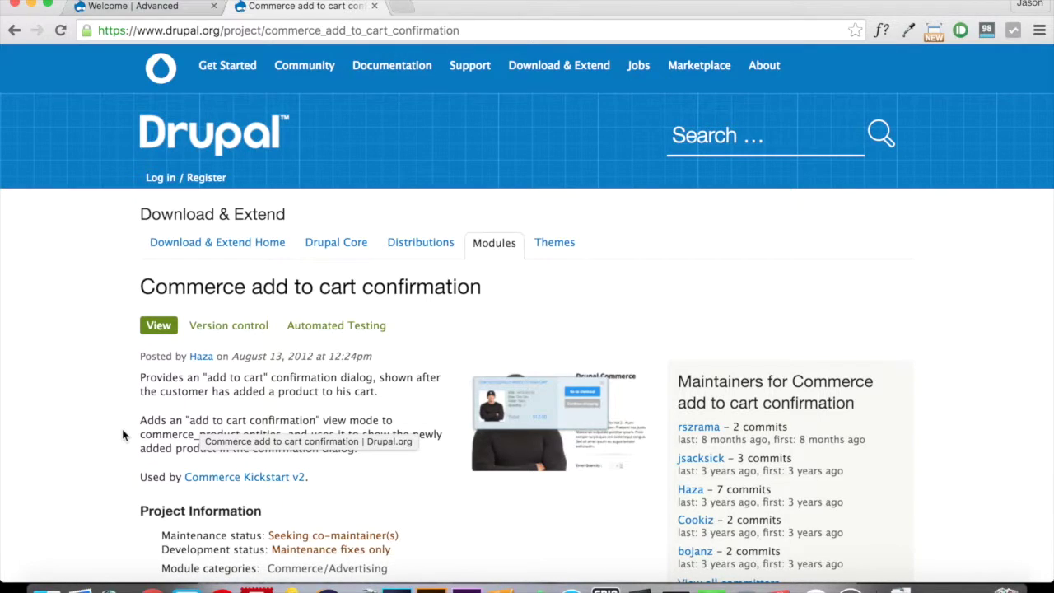
scroll(122, 435, down, 3)
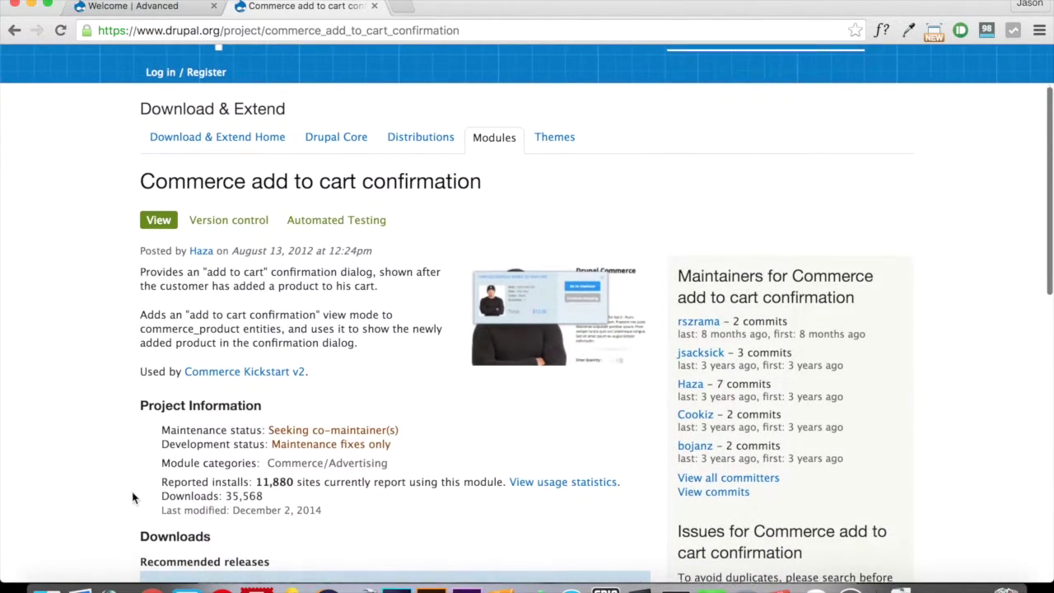
scroll(132, 498, down, 5)
scroll(132, 498, up, 5)
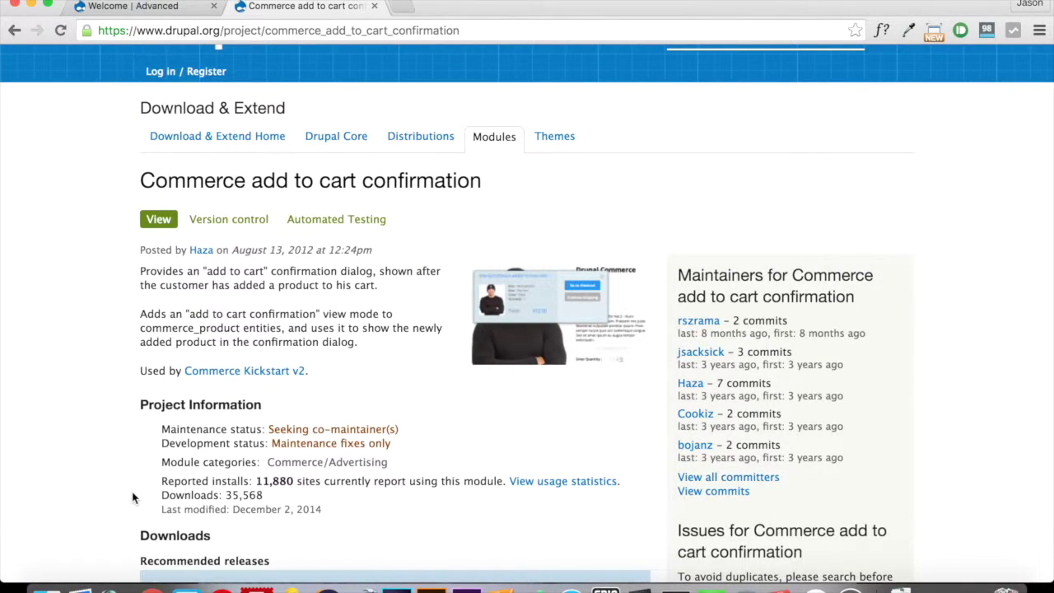
scroll(132, 497, up, 3)
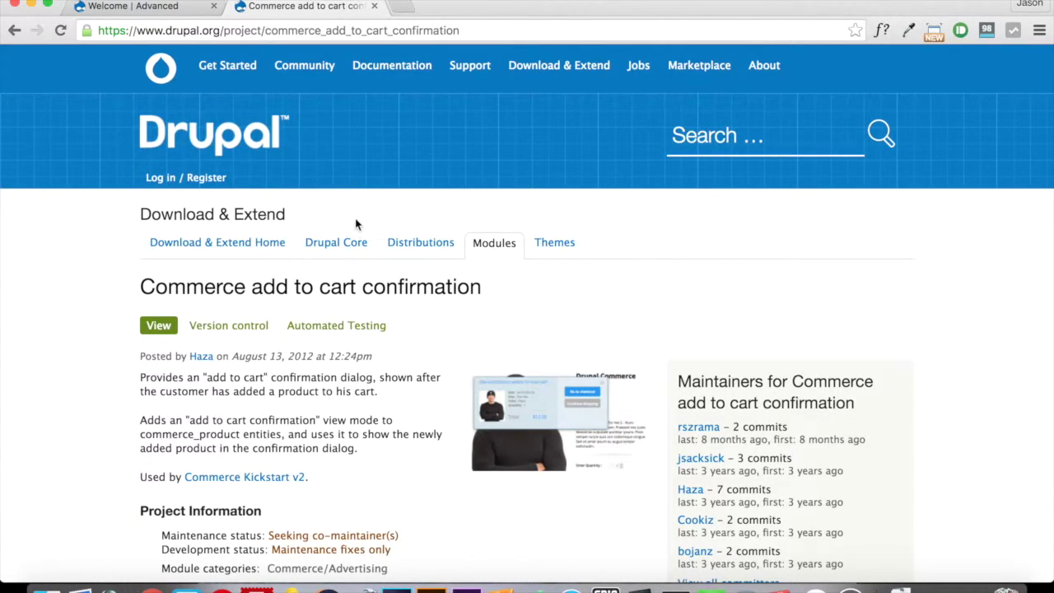
click(373, 6)
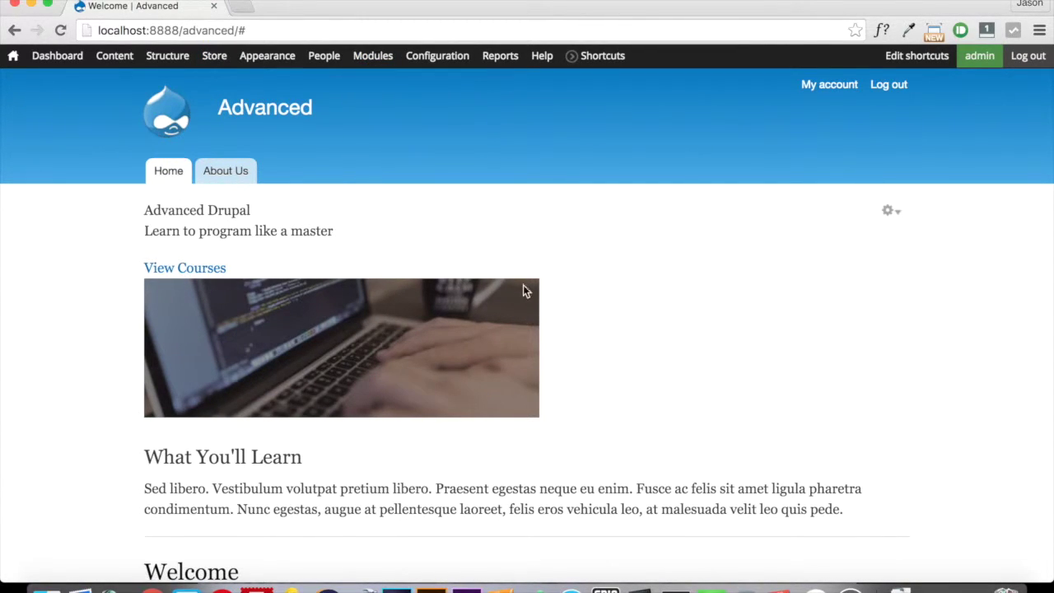
Step: Add a white Drupal T-Shirt to the cart from its product page
scroll(614, 284, down, 3)
scroll(614, 284, up, 3)
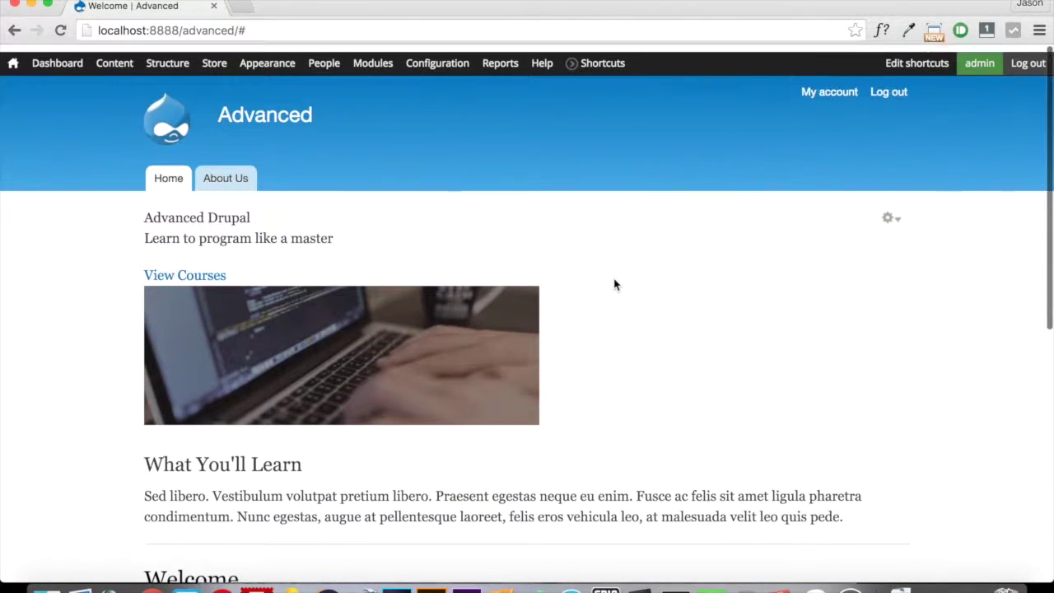
click(129, 65)
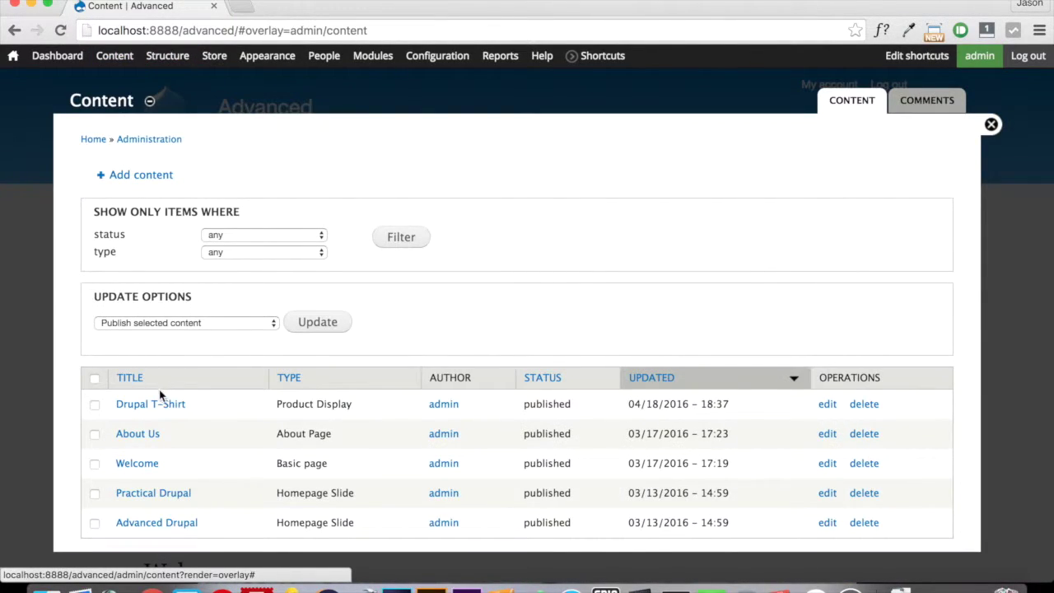
click(152, 404)
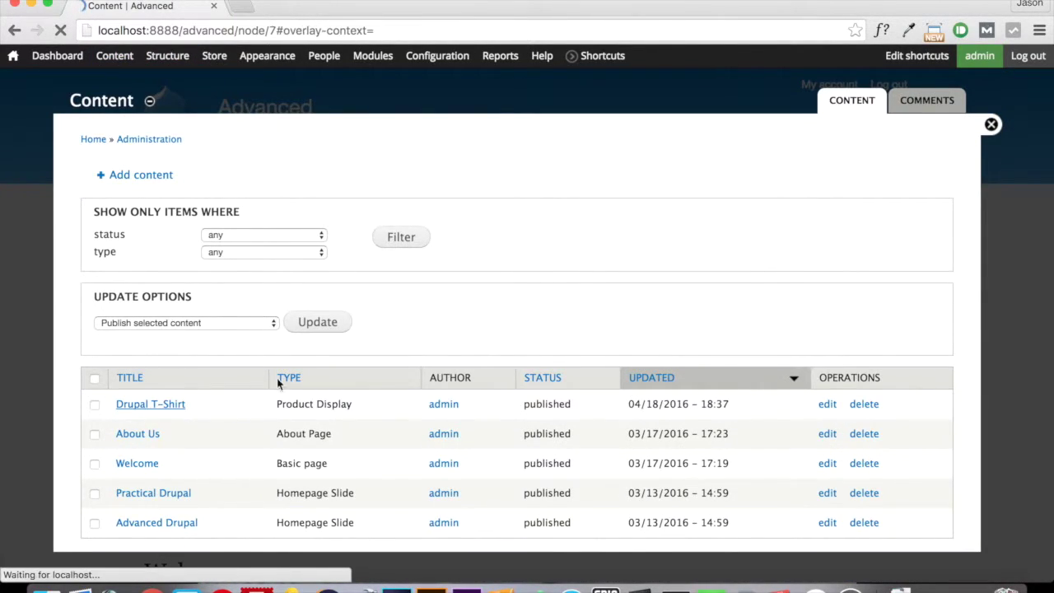
scroll(432, 412, down, 5)
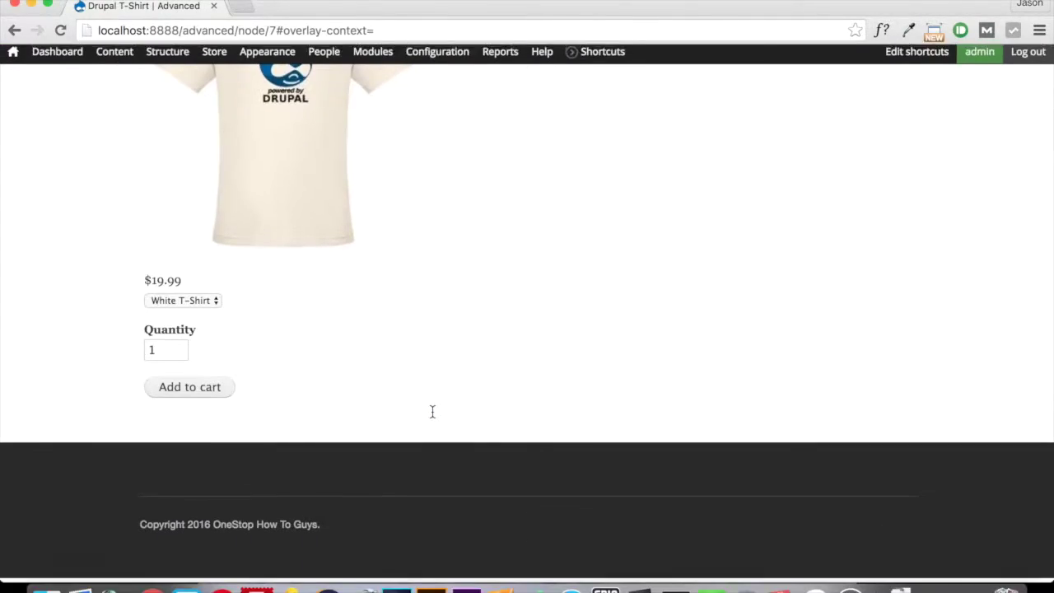
click(207, 395)
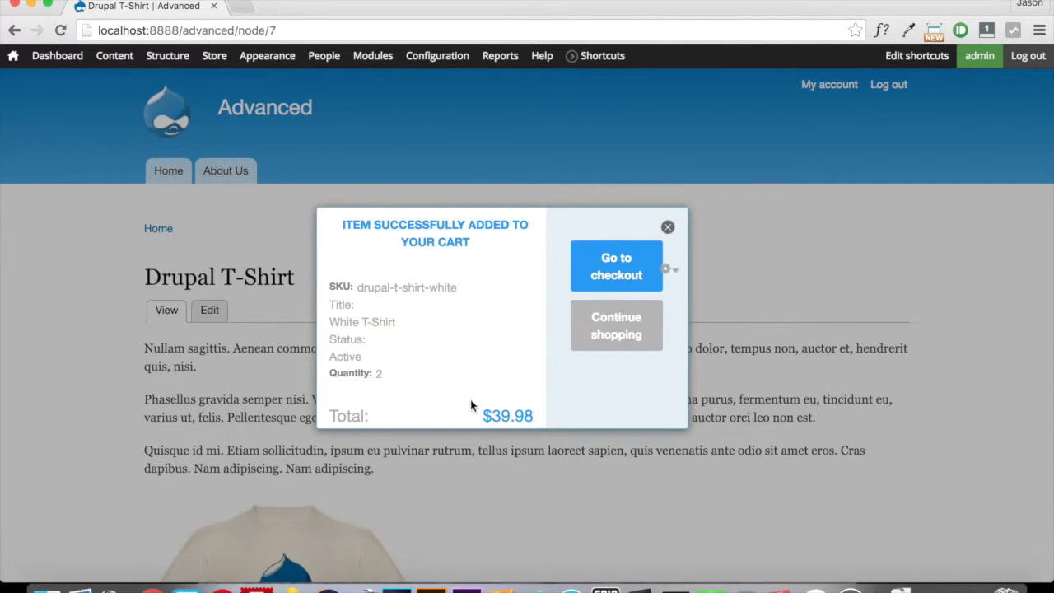
Step: Check the confirmation popup's gear menu, then dismiss the popup
mouse_move(616, 321)
click(667, 270)
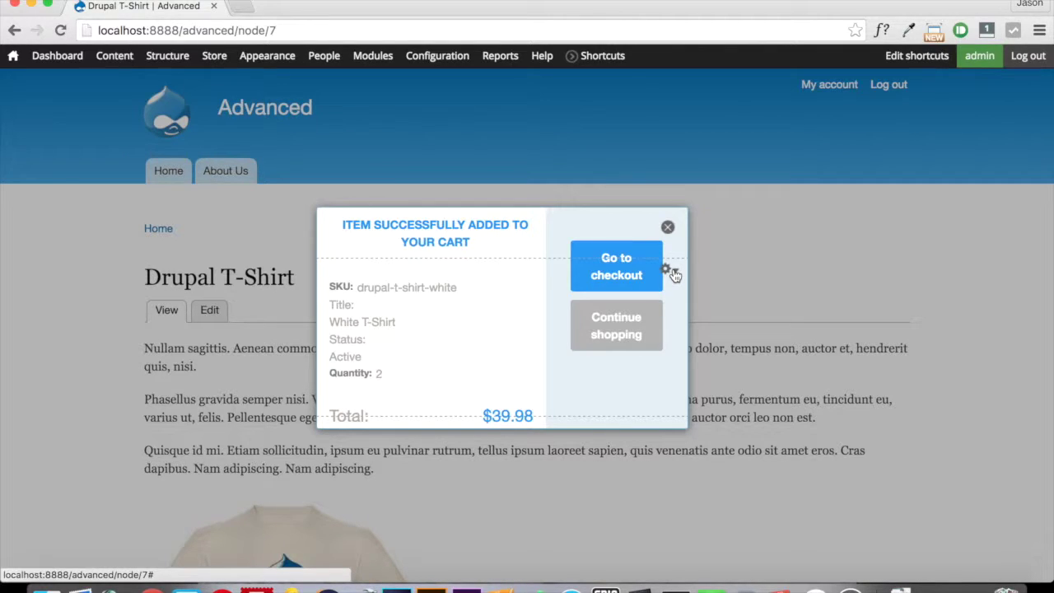
click(623, 261)
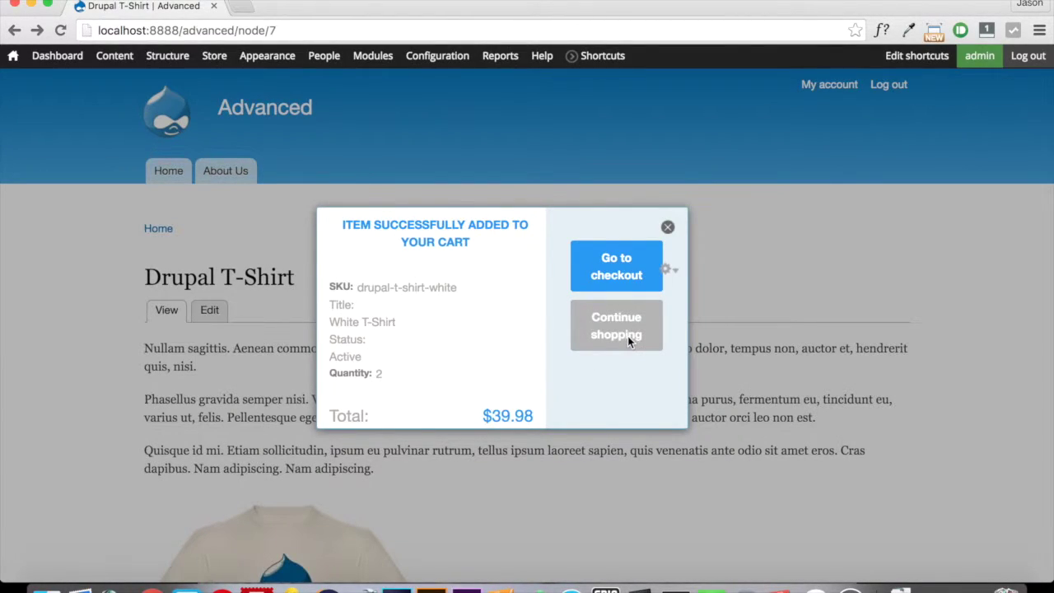
click(667, 227)
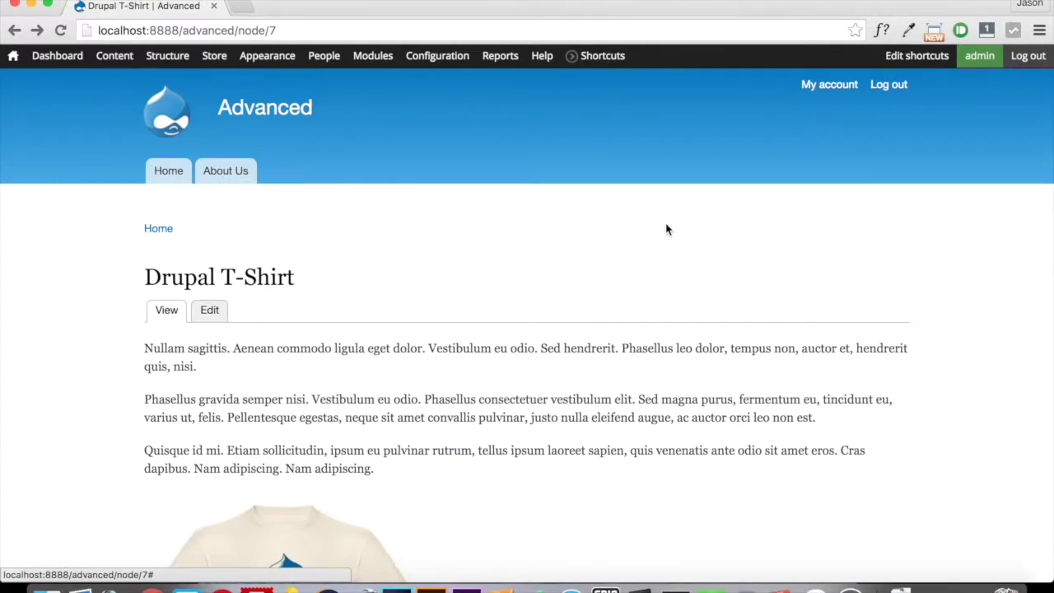
Step: Add a third white T-Shirt to the cart and close the confirmation popup
scroll(624, 329, down, 10)
scroll(625, 420, up, 4)
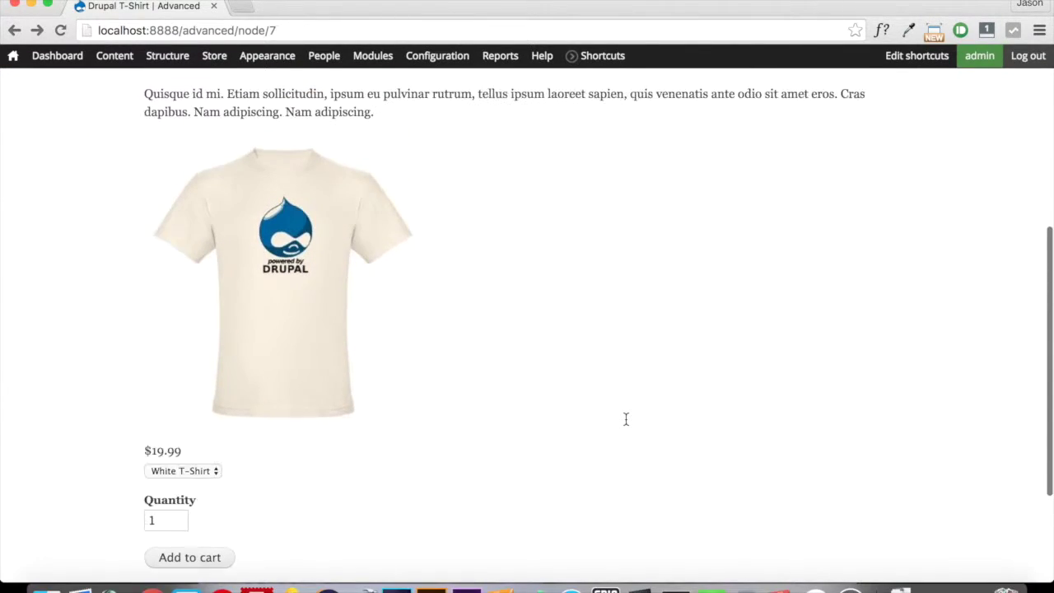
scroll(626, 420, up, 4)
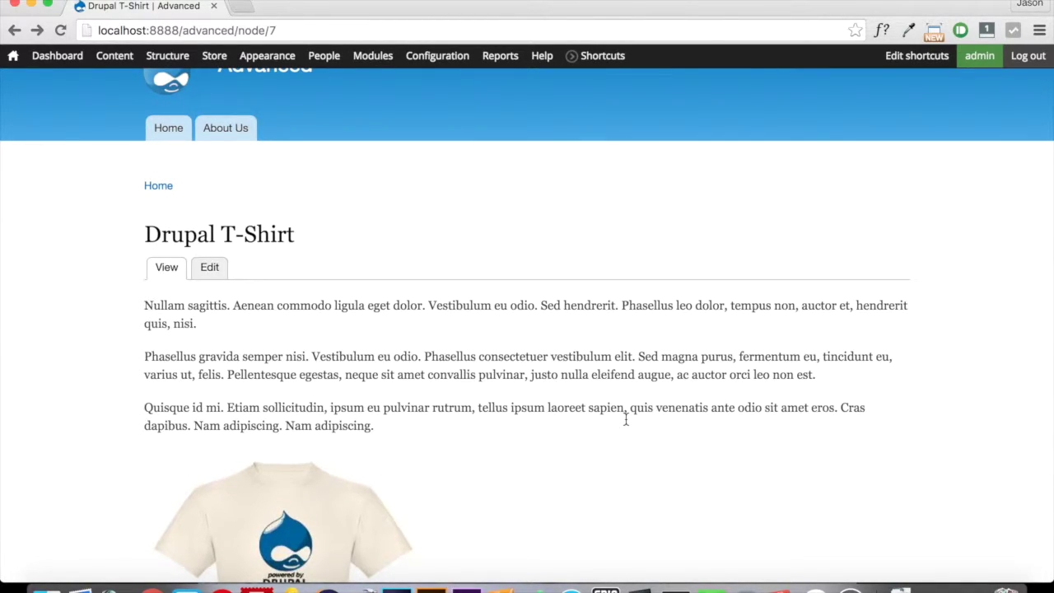
scroll(626, 419, down, 10)
click(234, 388)
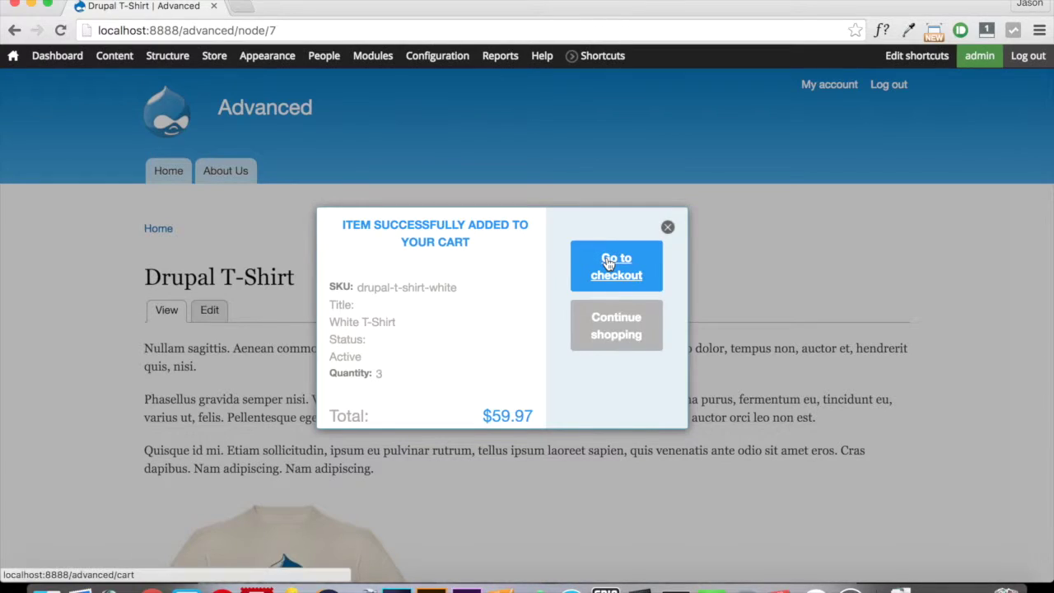
mouse_move(616, 266)
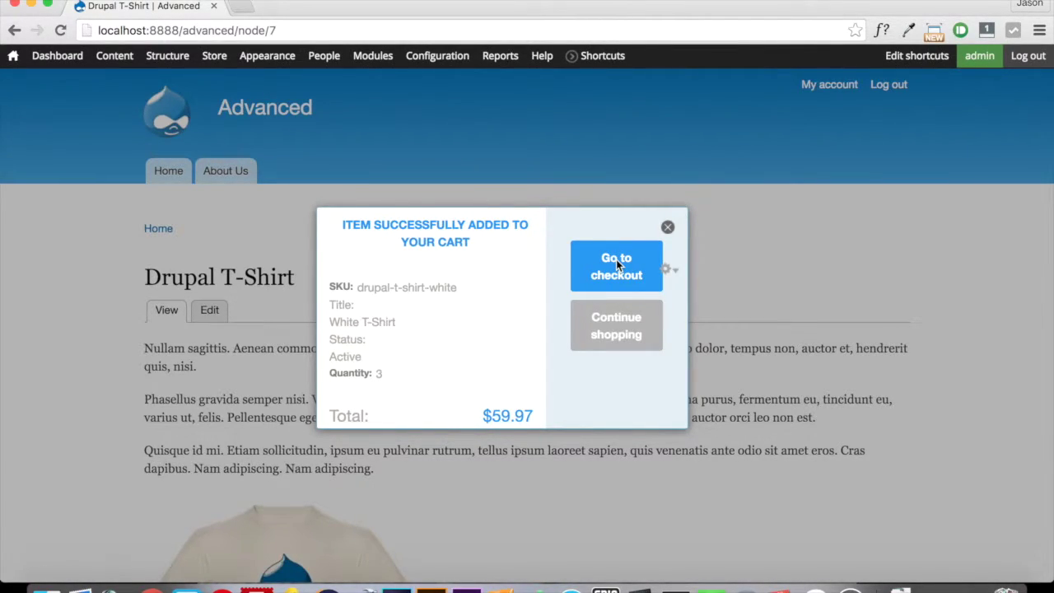
click(667, 227)
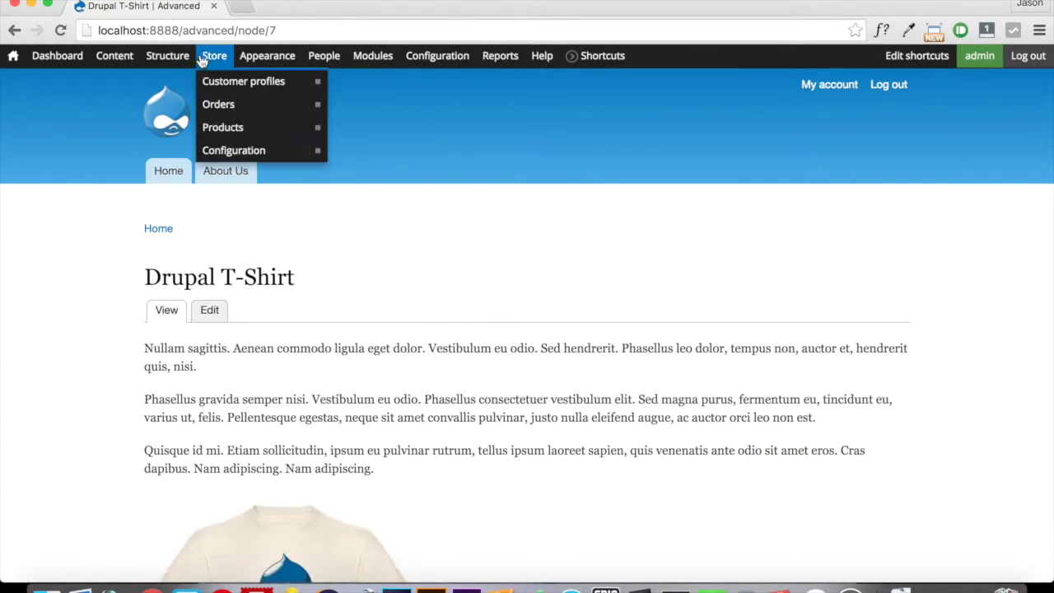
mouse_move(167, 55)
mouse_move(314, 219)
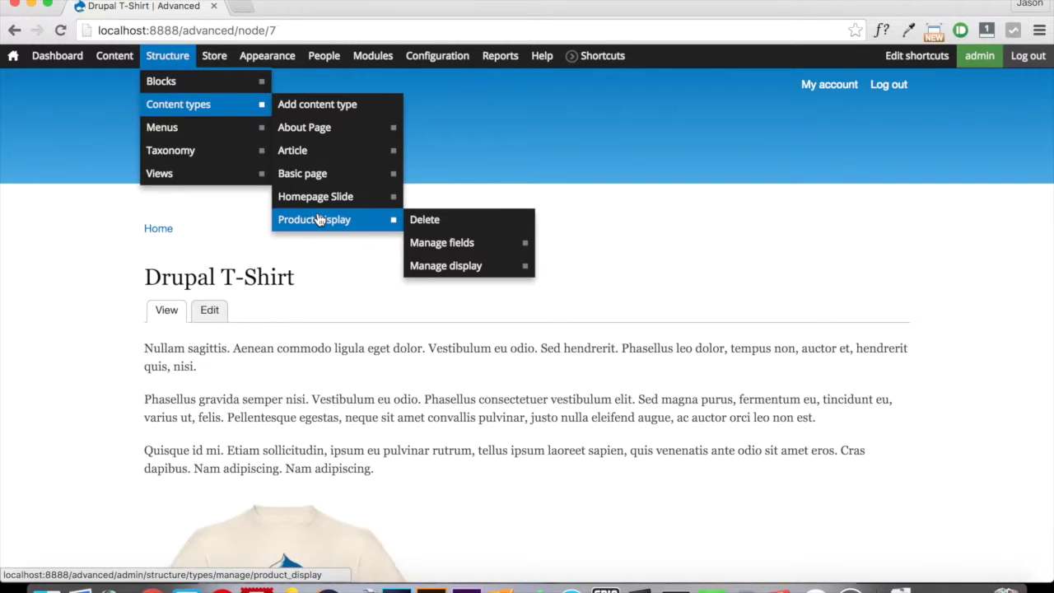
Step: Open the Product type's Manage display settings for the add-to-cart confirmation view
click(479, 276)
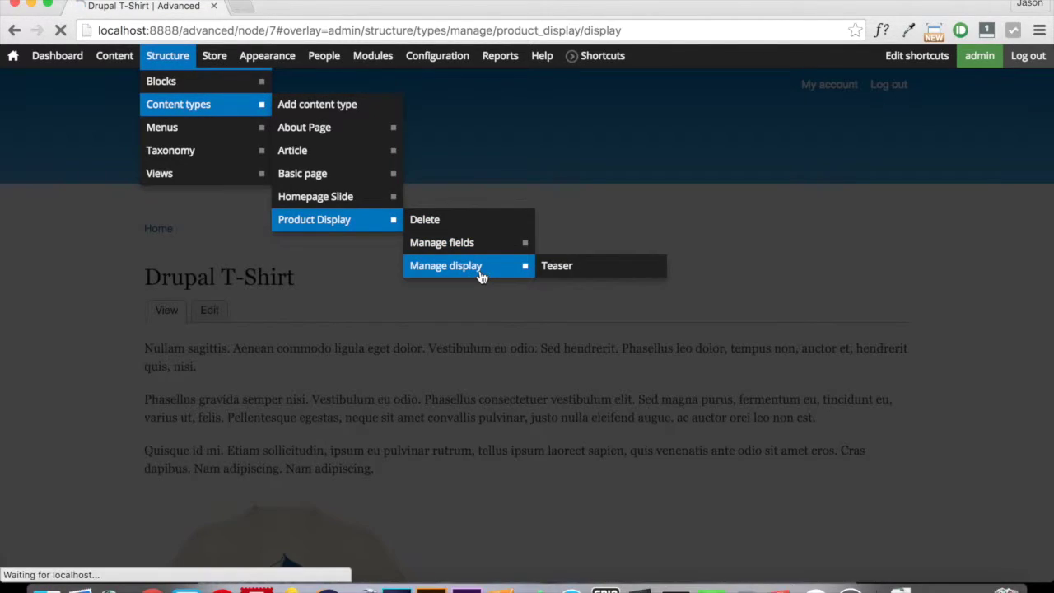
mouse_move(214, 55)
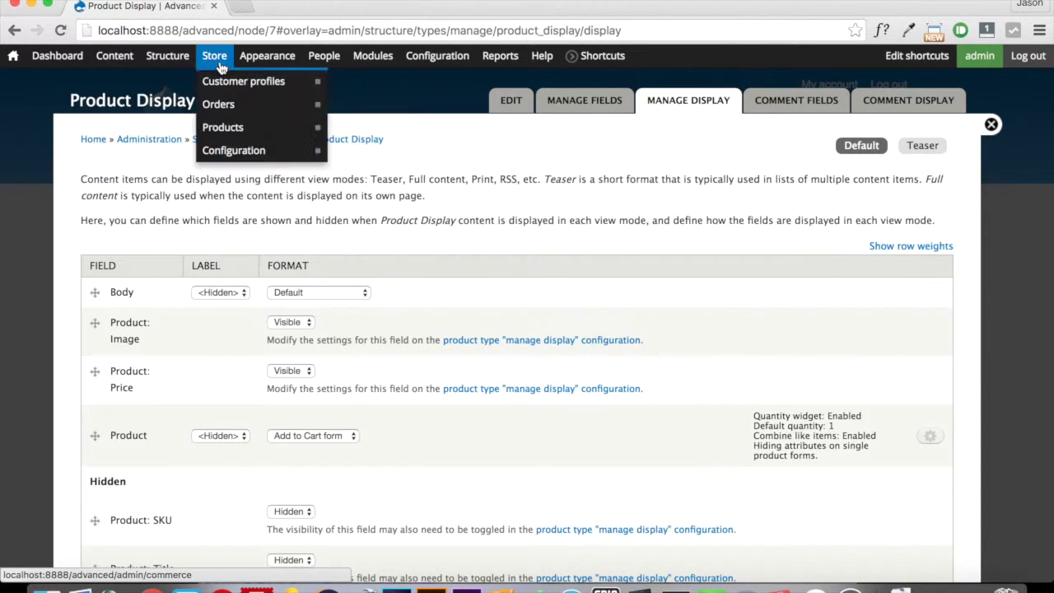
mouse_move(223, 127)
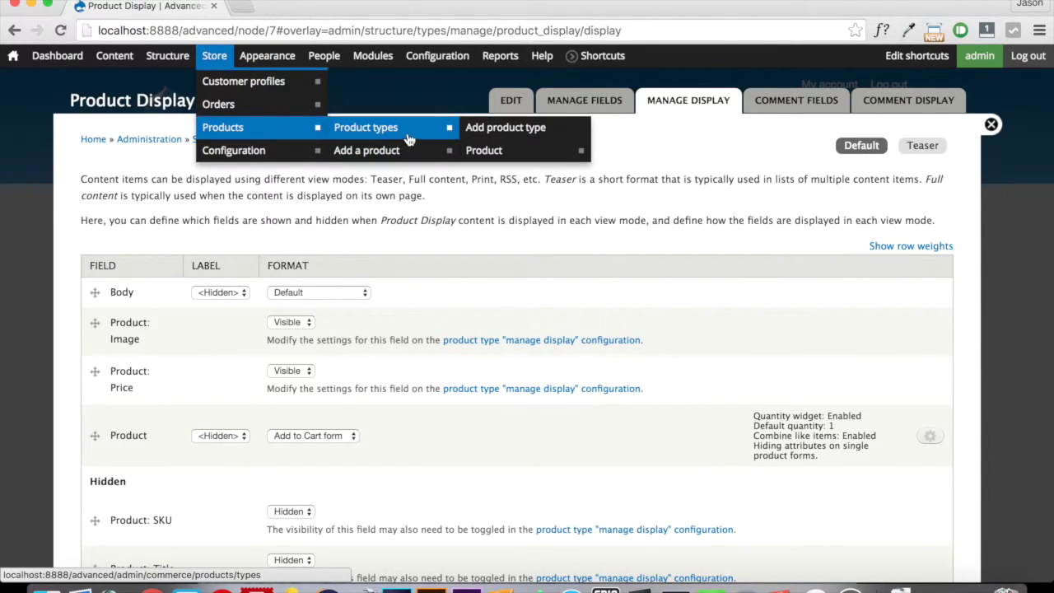
mouse_move(484, 150)
click(631, 181)
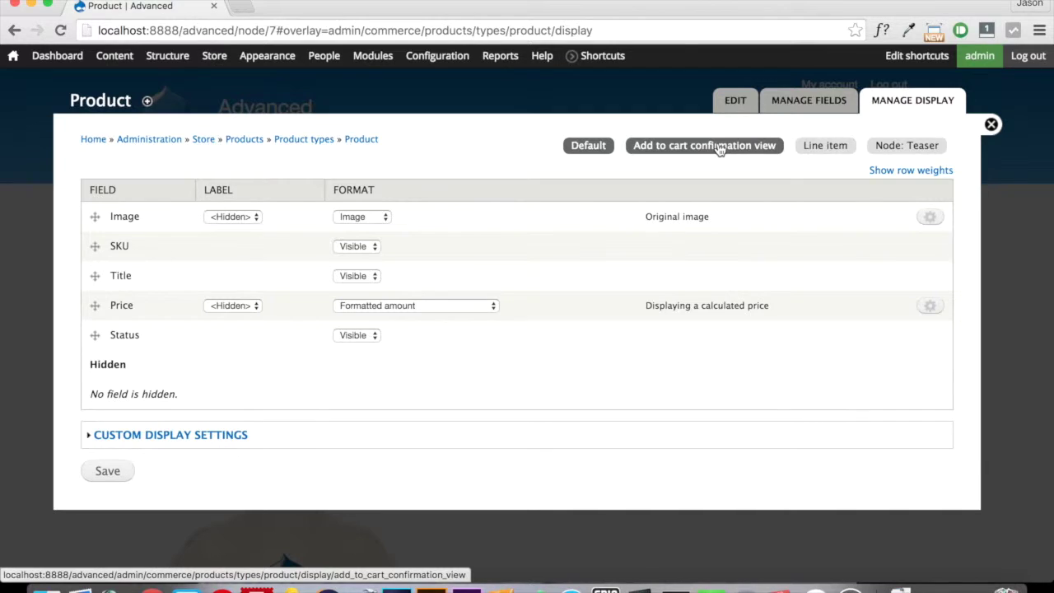
click(719, 148)
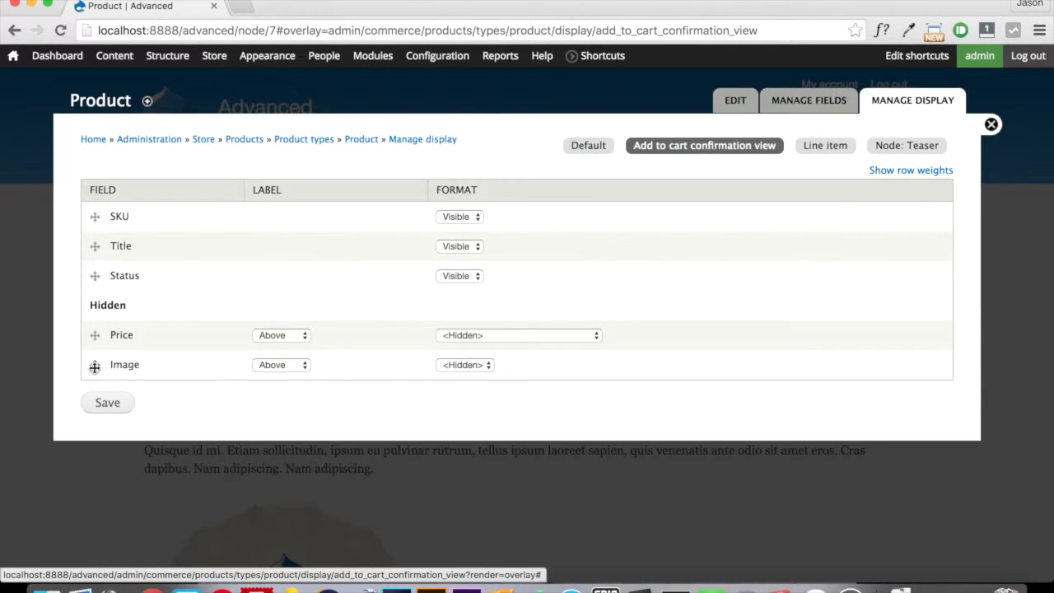
Step: Move Image first, hide its label, use Thumbnail (100x100) style, and save the display
drag(95, 368, 103, 229)
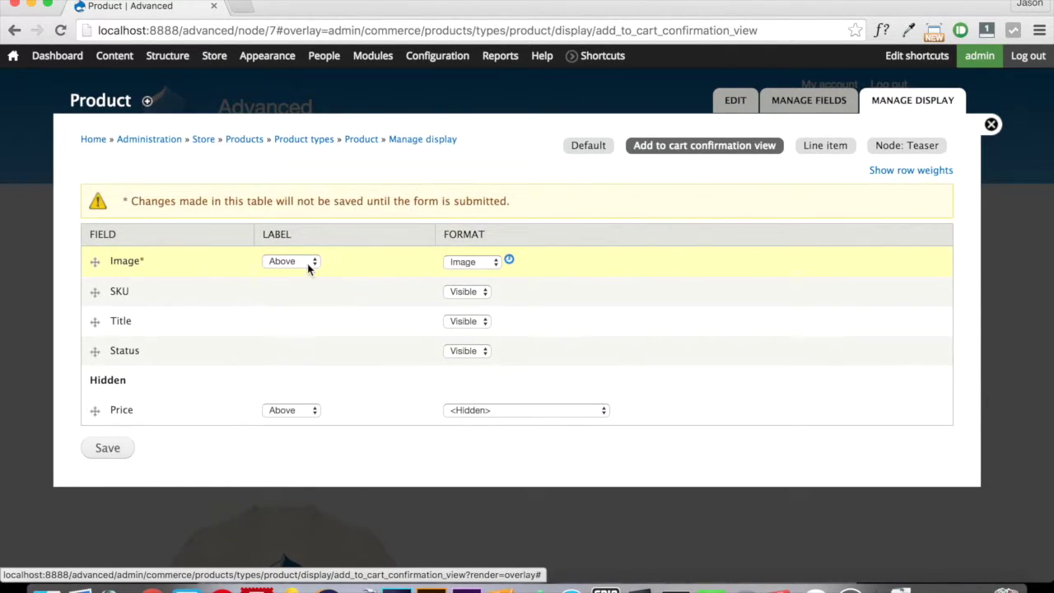
click(258, 216)
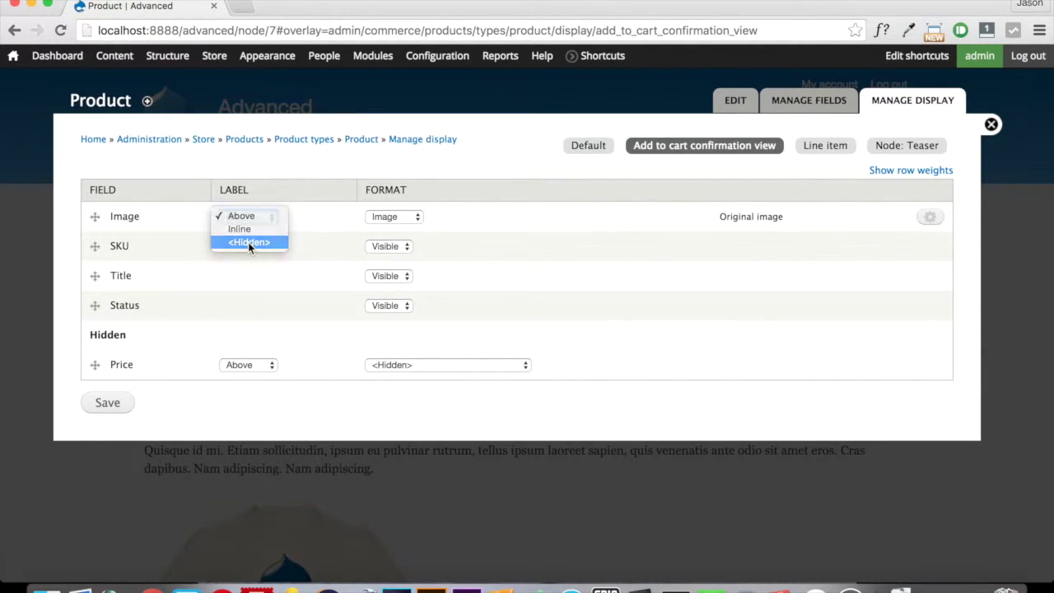
click(248, 242)
click(932, 224)
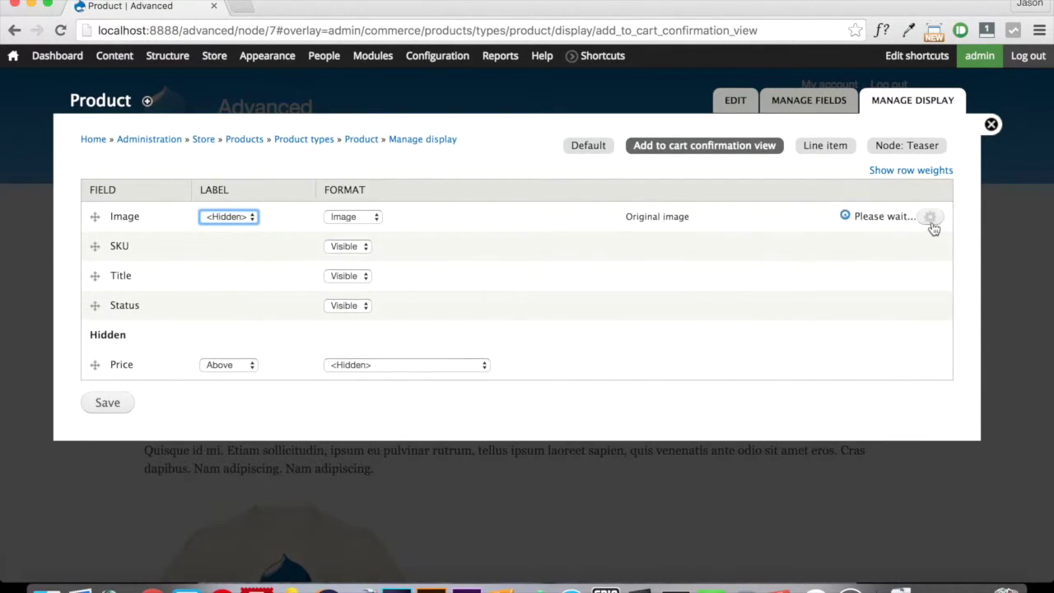
click(535, 256)
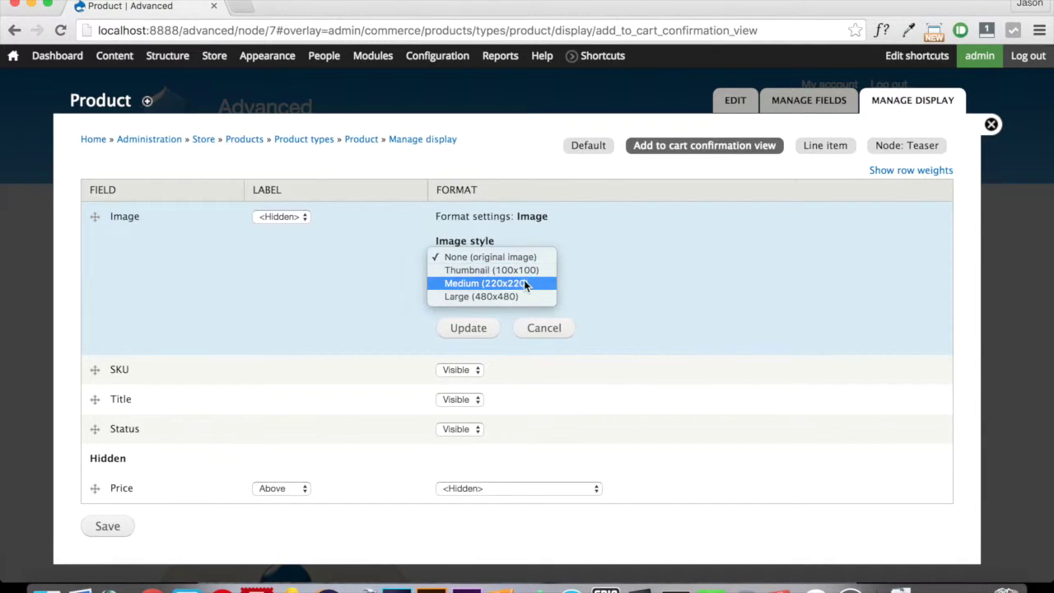
click(519, 270)
click(476, 327)
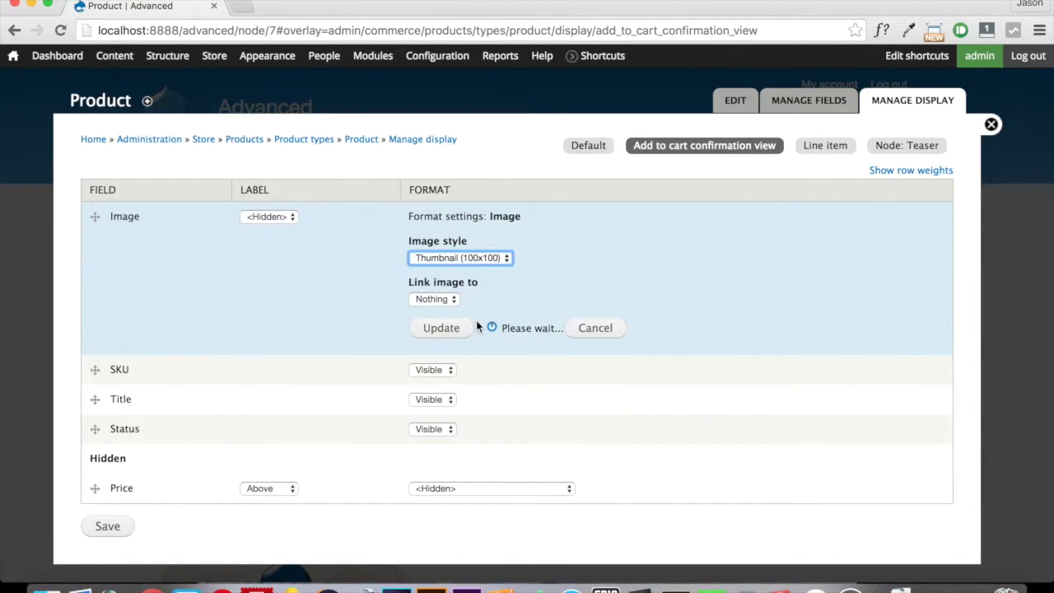
click(106, 411)
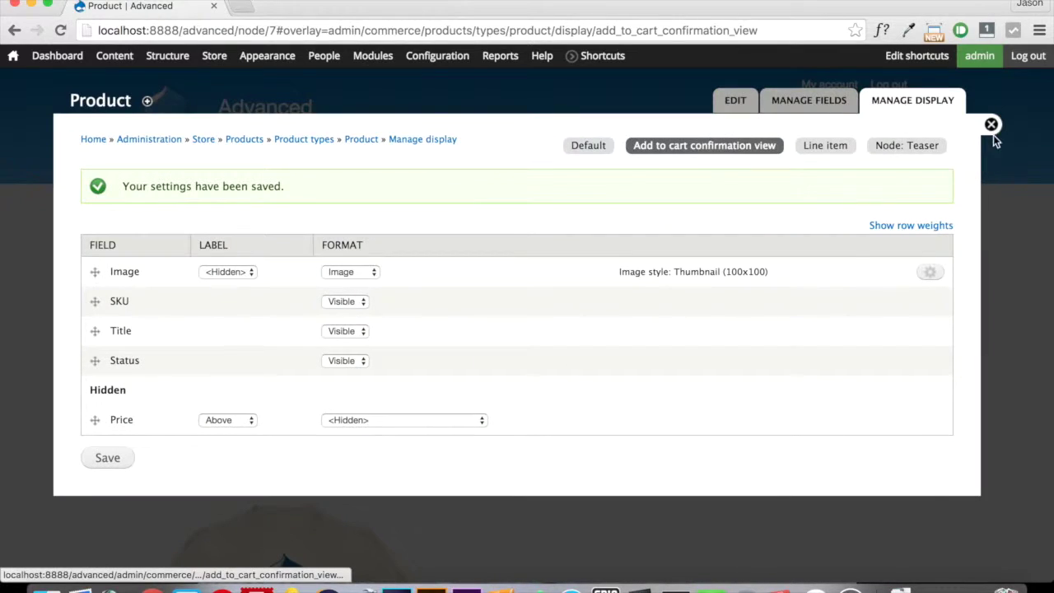
click(992, 125)
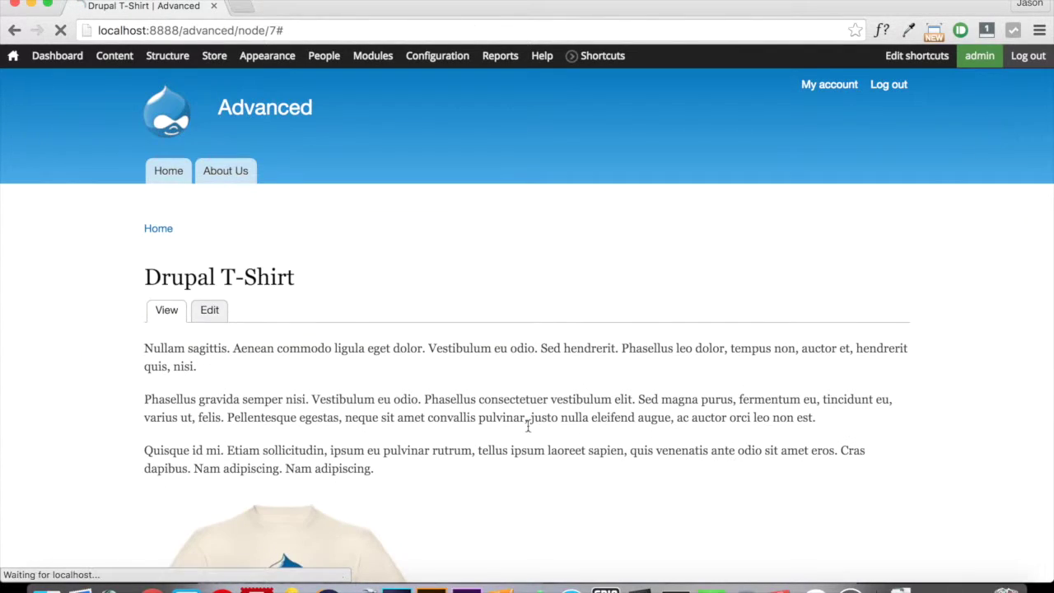
Step: Add a fourth T-Shirt and check the popup's thumbnail and $79.96 total
scroll(519, 428, down, 5)
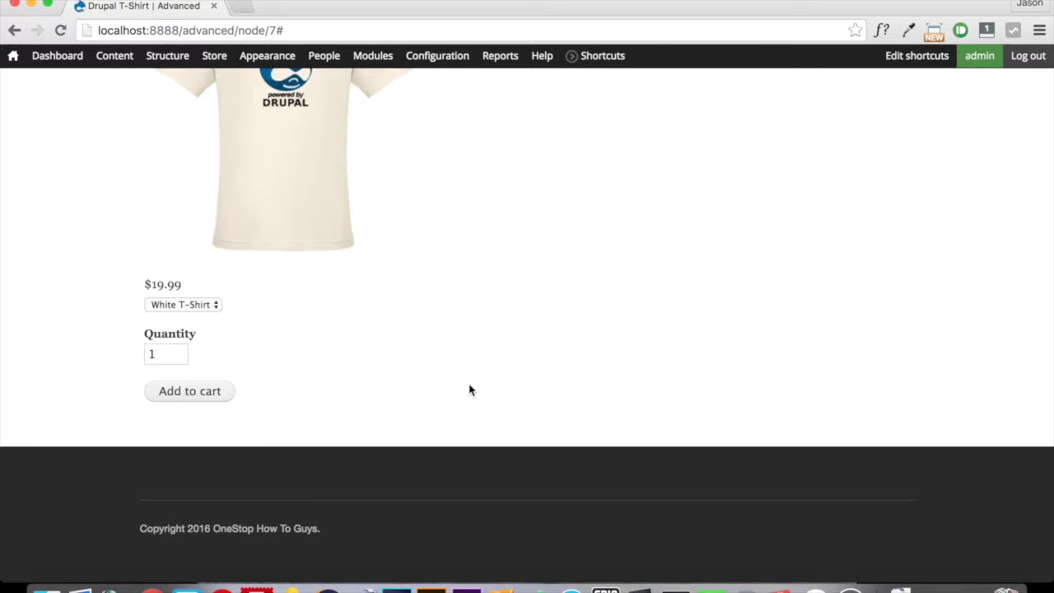
click(206, 391)
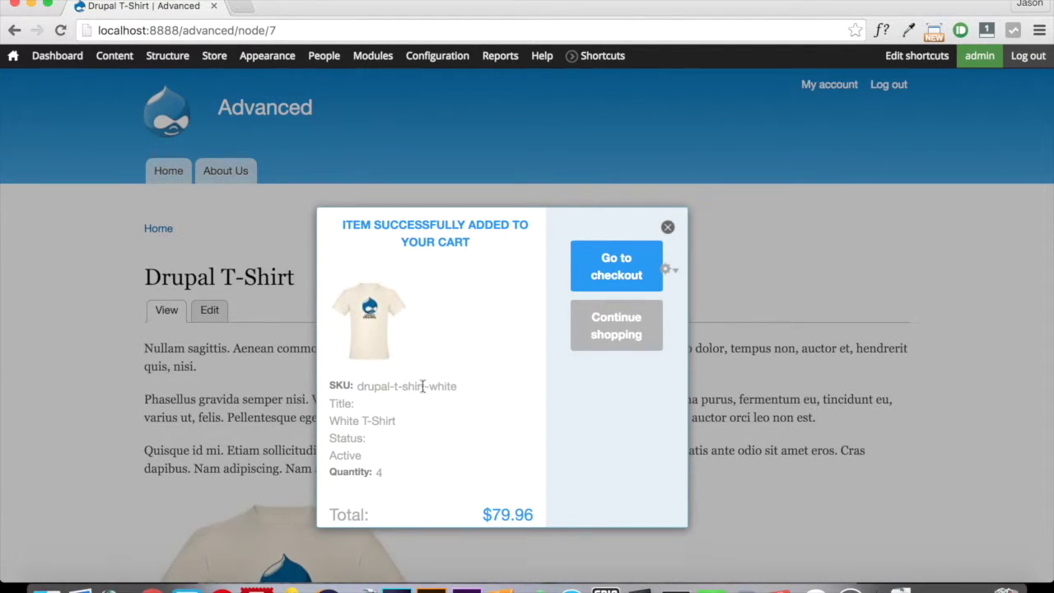
drag(487, 515, 530, 517)
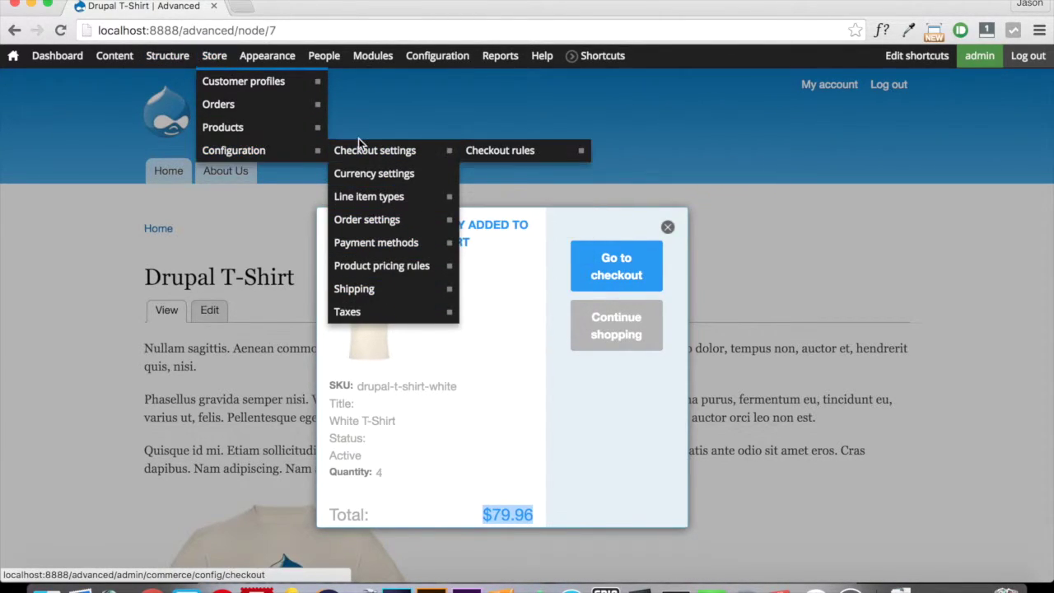
Step: Show Price in the add-to-cart confirmation view with its label hidden
mouse_move(223, 127)
click(492, 151)
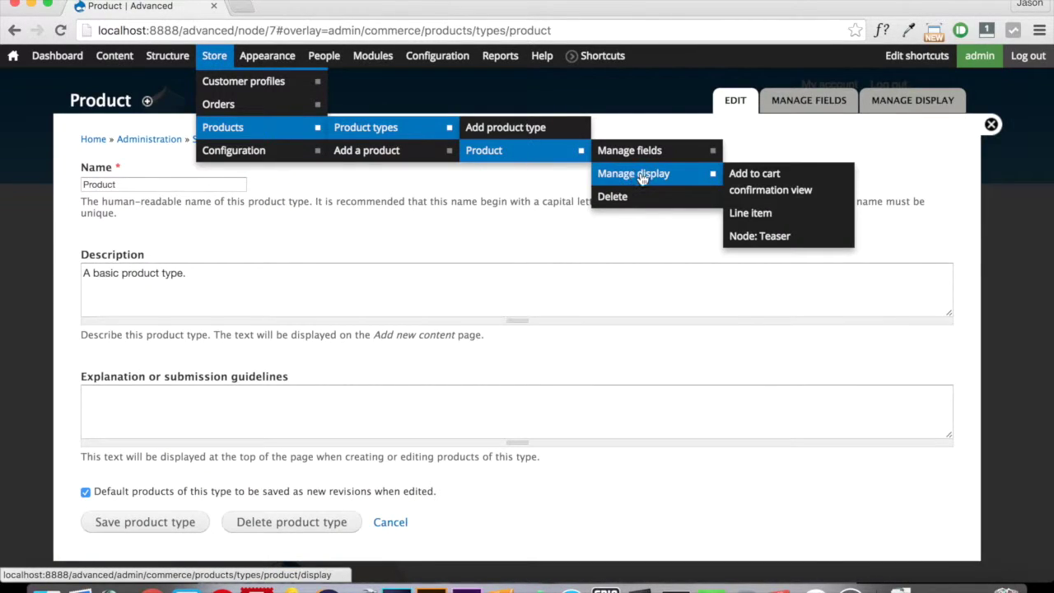
click(642, 178)
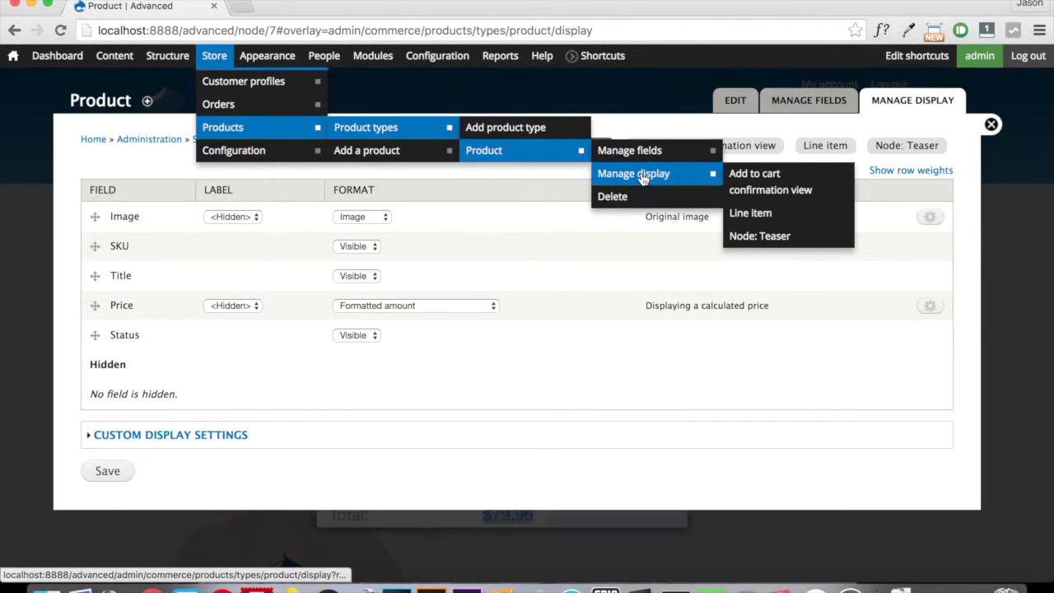
click(755, 176)
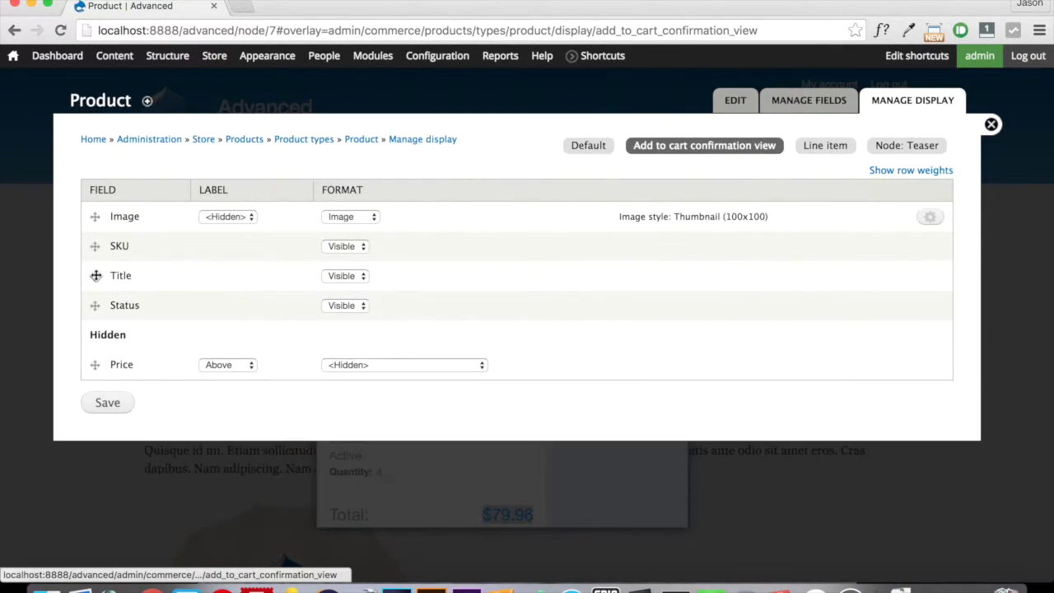
drag(94, 364, 92, 323)
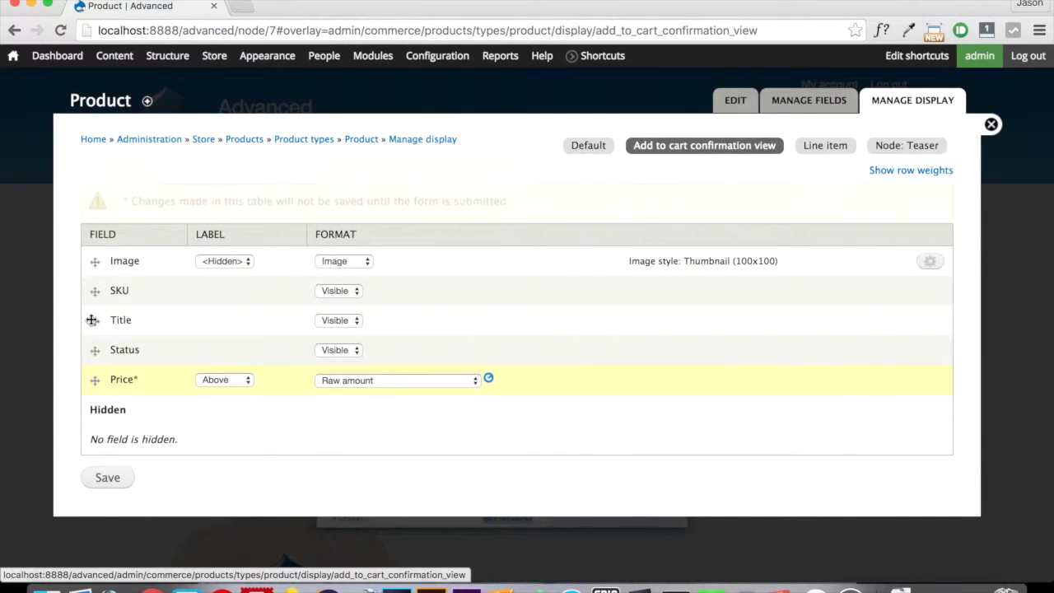
click(235, 337)
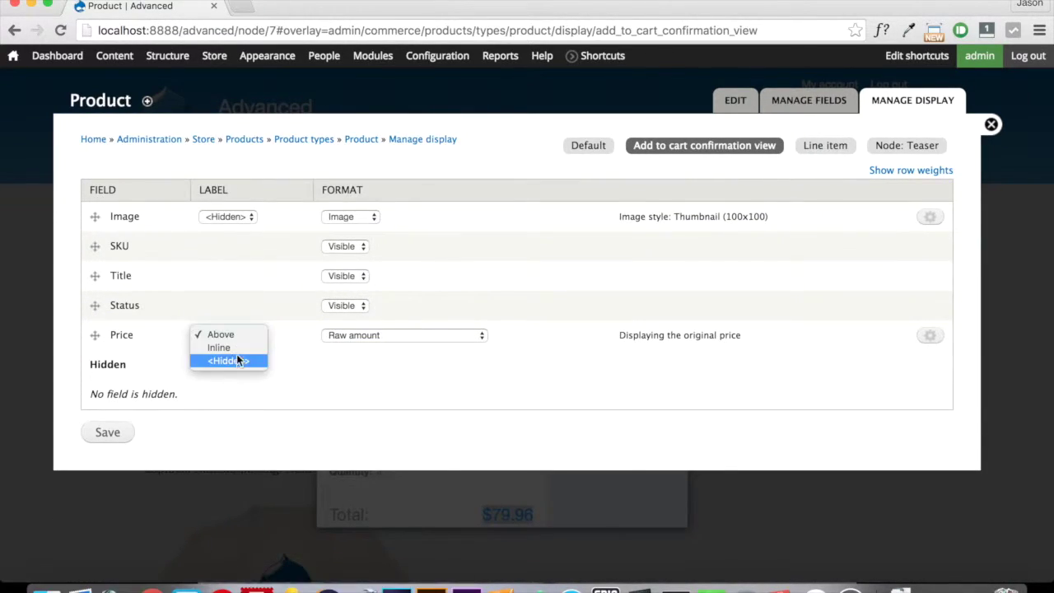
click(236, 360)
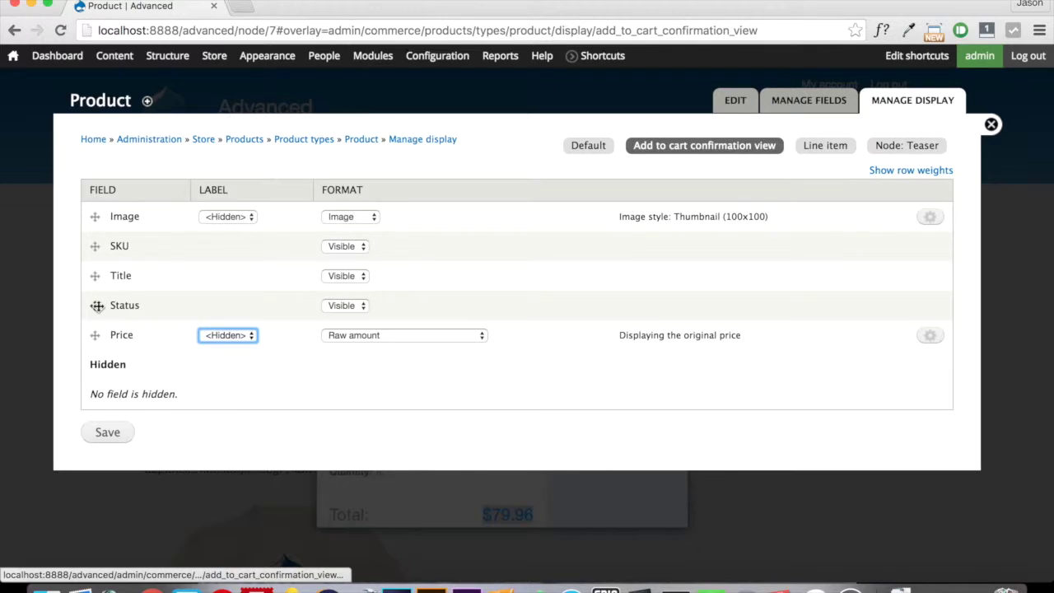
Step: Hide Status and SKU from the confirmation view and save the display
drag(98, 306, 96, 362)
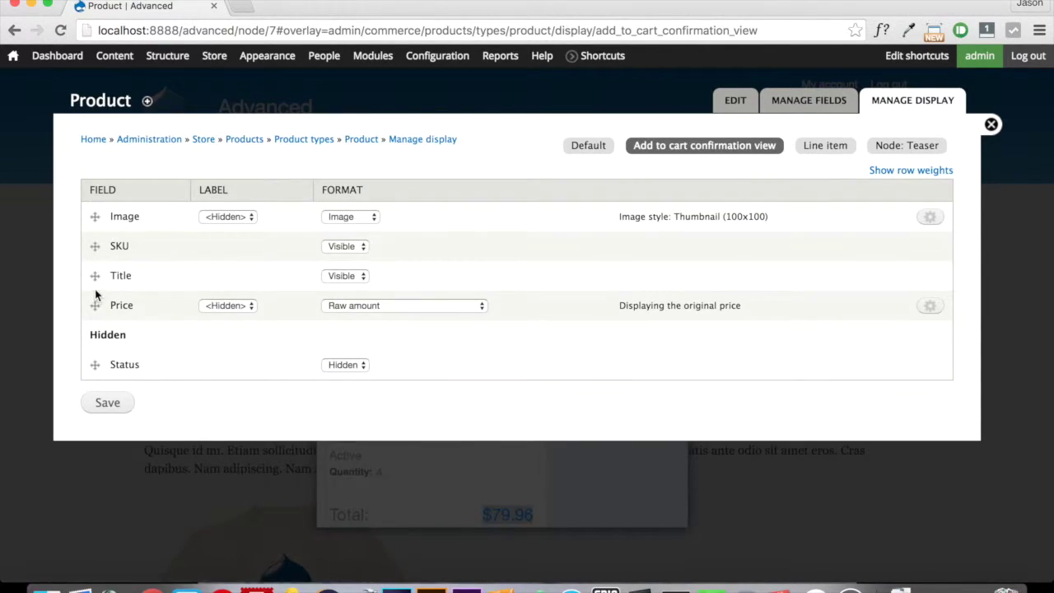
drag(94, 246, 99, 329)
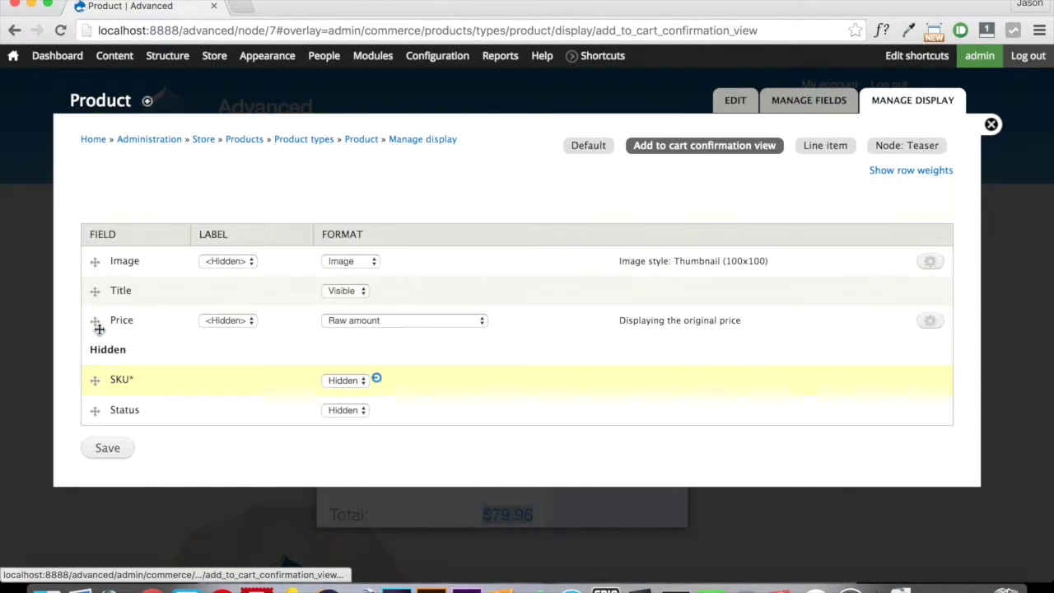
click(117, 414)
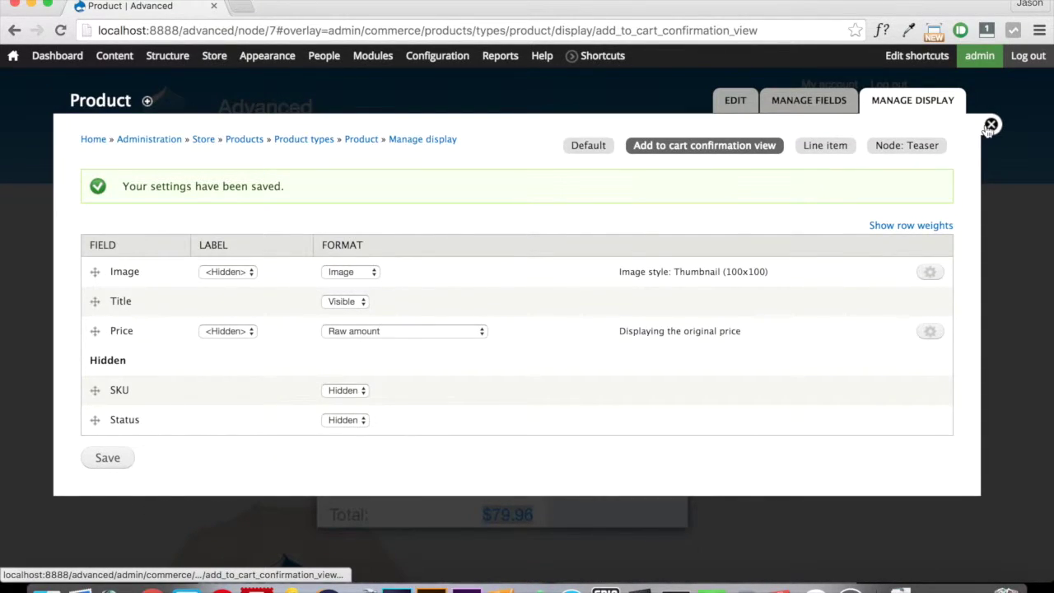
click(992, 124)
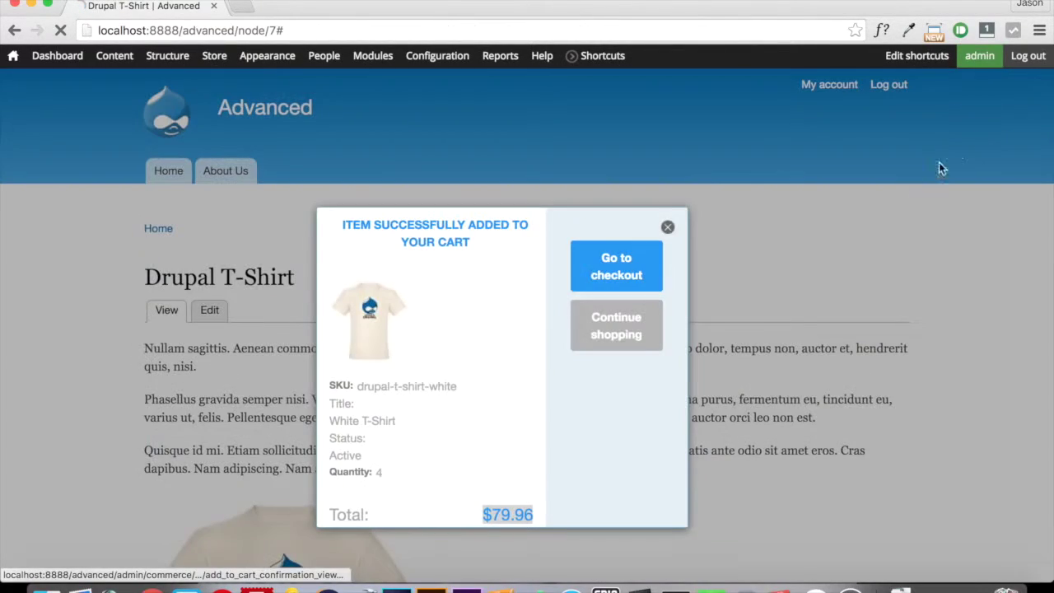
Step: Add a fifth T-Shirt, confirm the popup has no SKU or Status, then dismiss it
scroll(415, 425, down, 2)
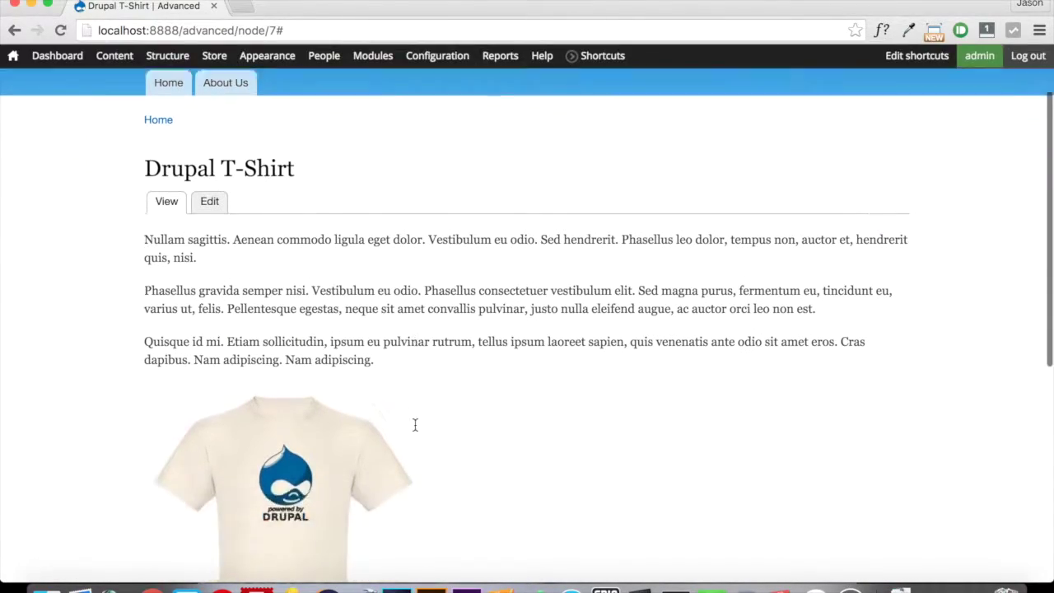
scroll(415, 425, down, 10)
click(211, 410)
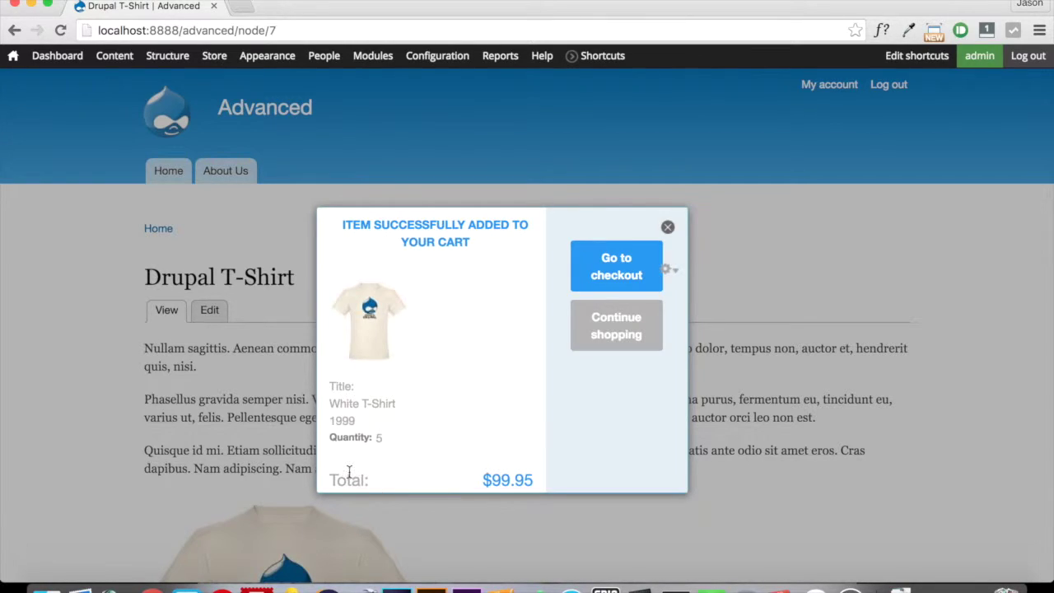
click(668, 228)
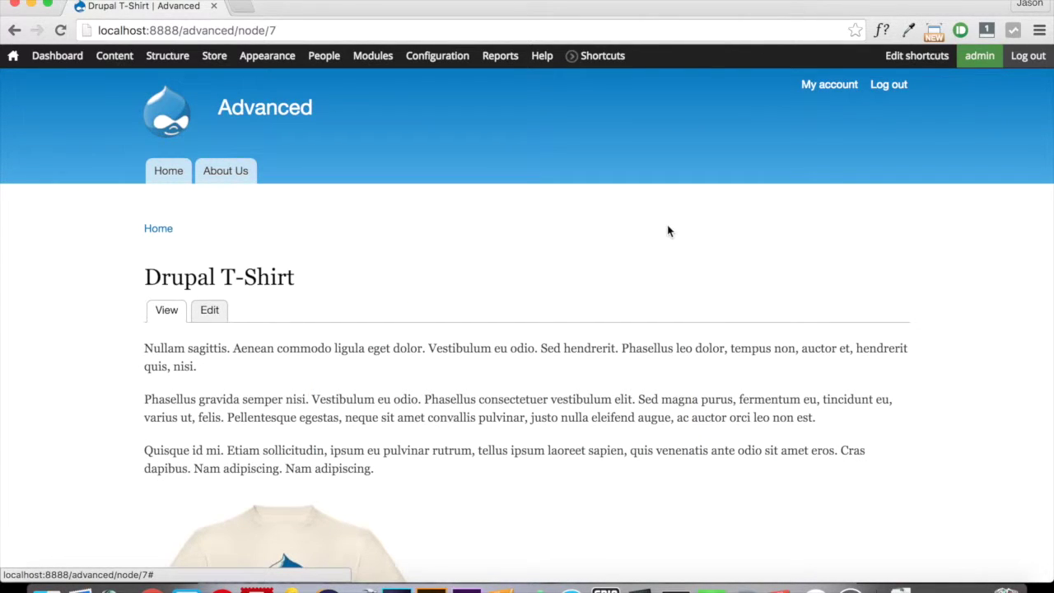